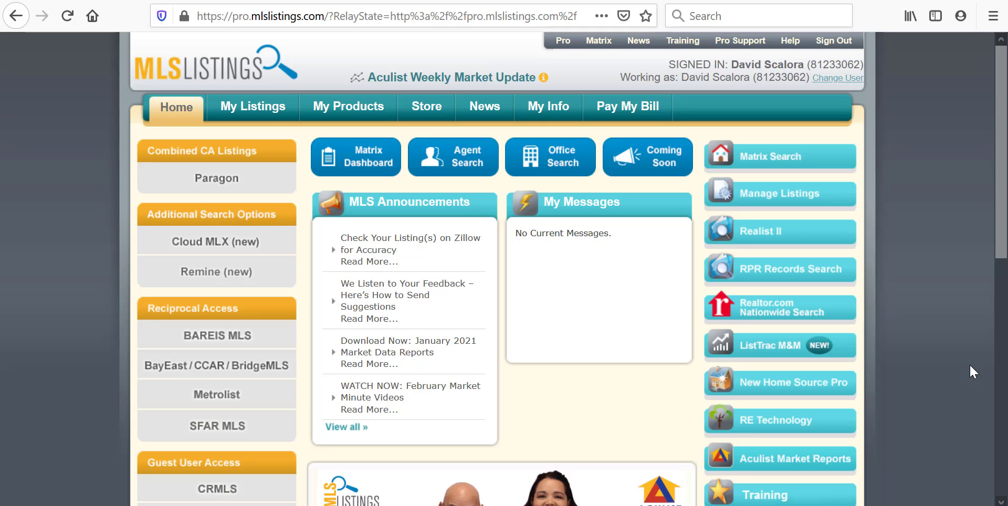
- Go to listing management, start a new Members Only listing, and acknowledge its terms
{"action": "left_click", "coordinate": [843, 197]}
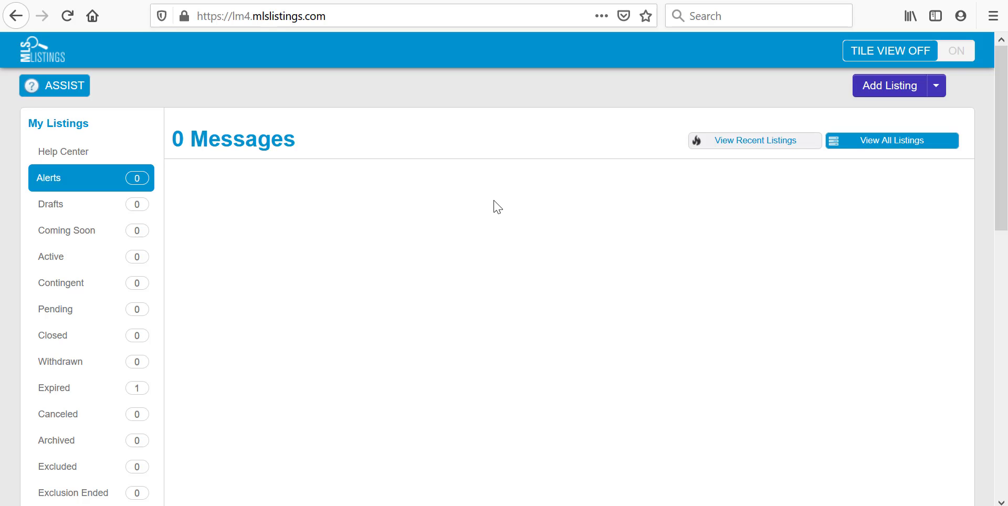
{"action": "left_click", "coordinate": [896, 92]}
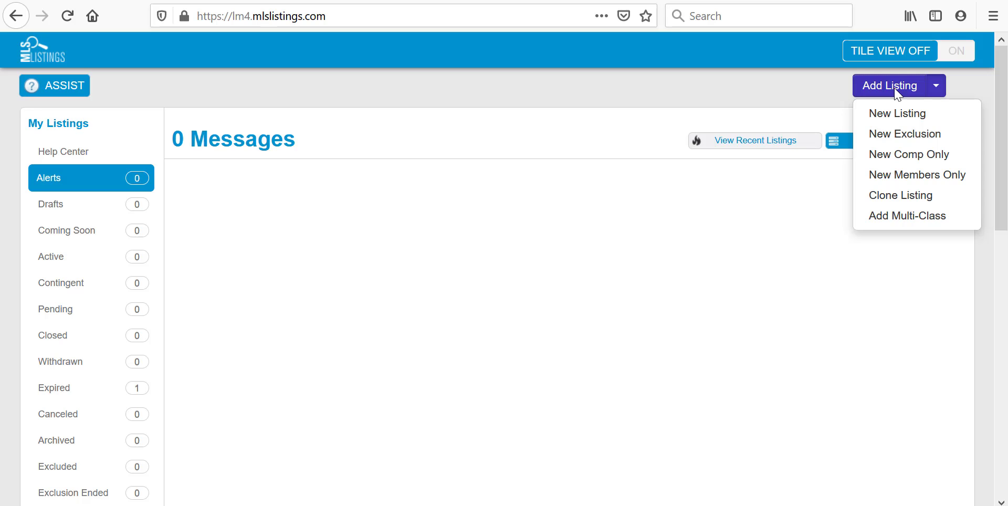
{"action": "left_click", "coordinate": [892, 179]}
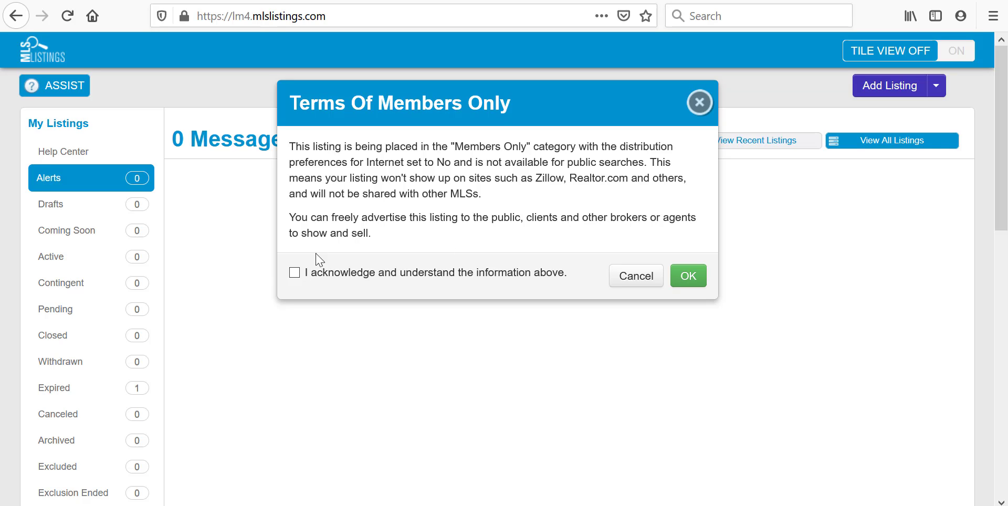
{"action": "left_click", "coordinate": [295, 273]}
{"action": "left_click", "coordinate": [688, 276]}
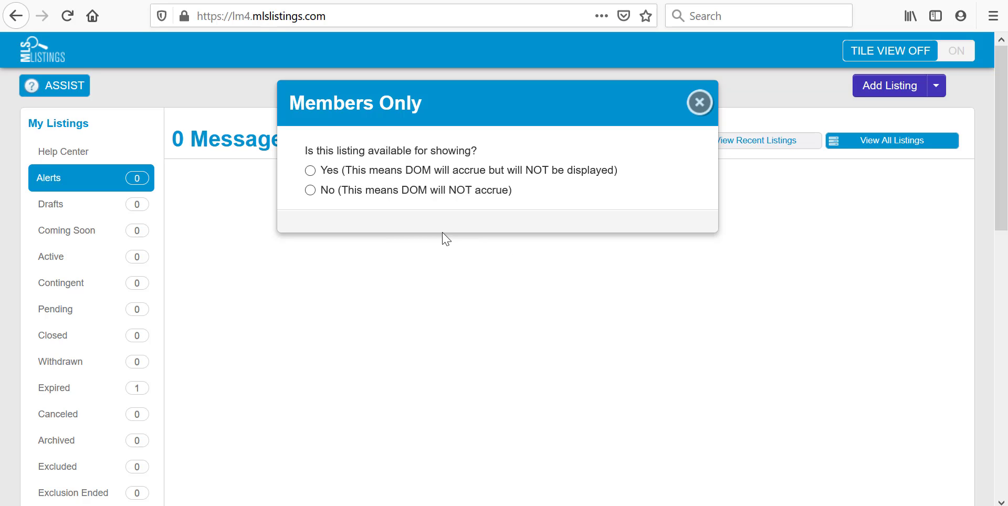
- Mark the Members Only listing as available for showing and set its type to Residential, Single Family Home
{"action": "left_click", "coordinate": [310, 176]}
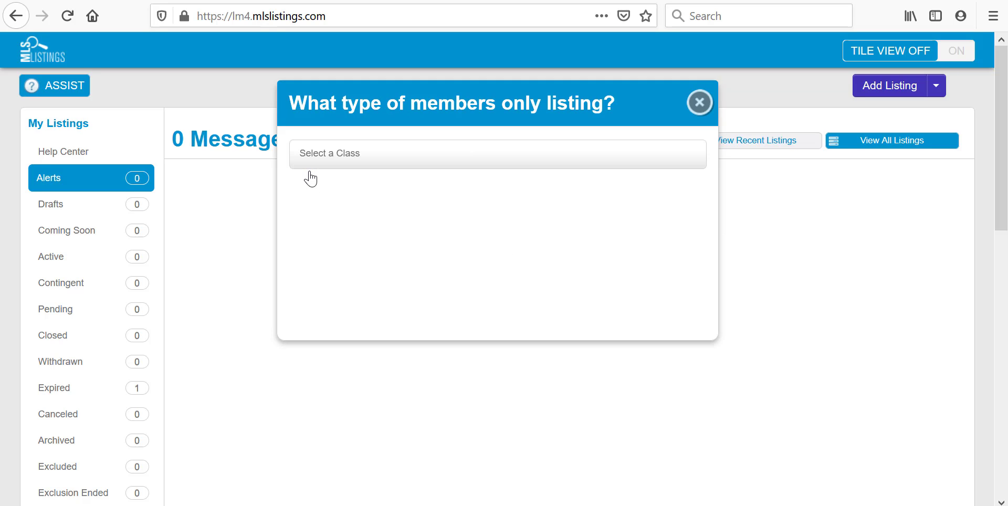
{"action": "left_click", "coordinate": [346, 160]}
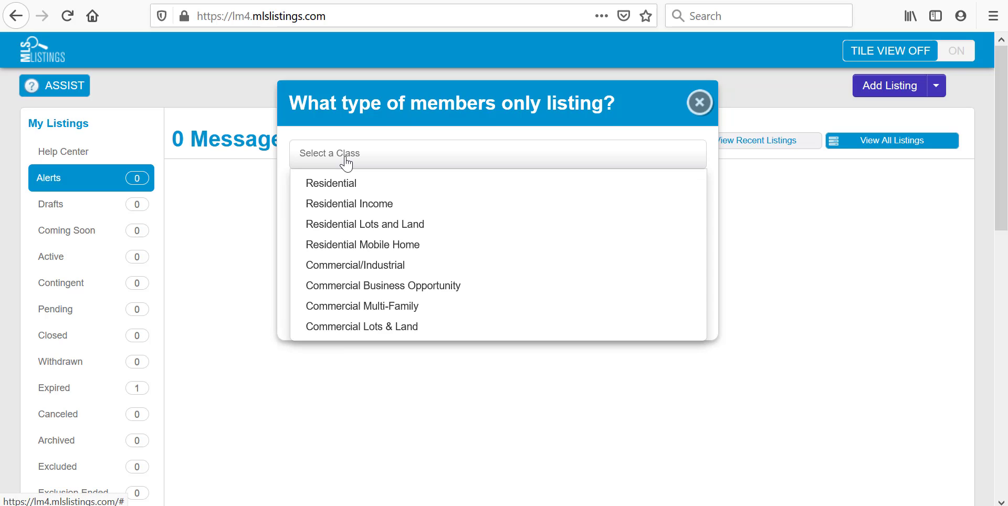
{"action": "left_click", "coordinate": [344, 183]}
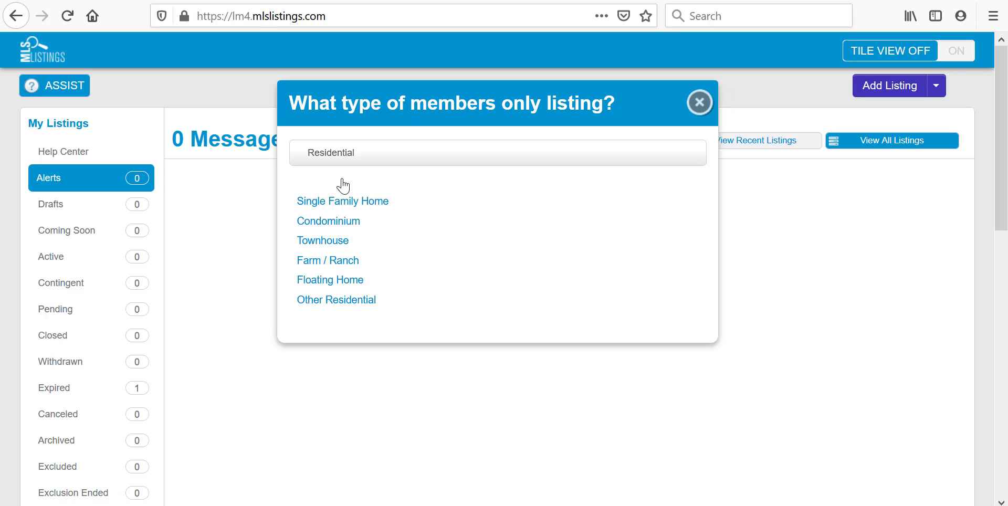
{"action": "left_click", "coordinate": [341, 201]}
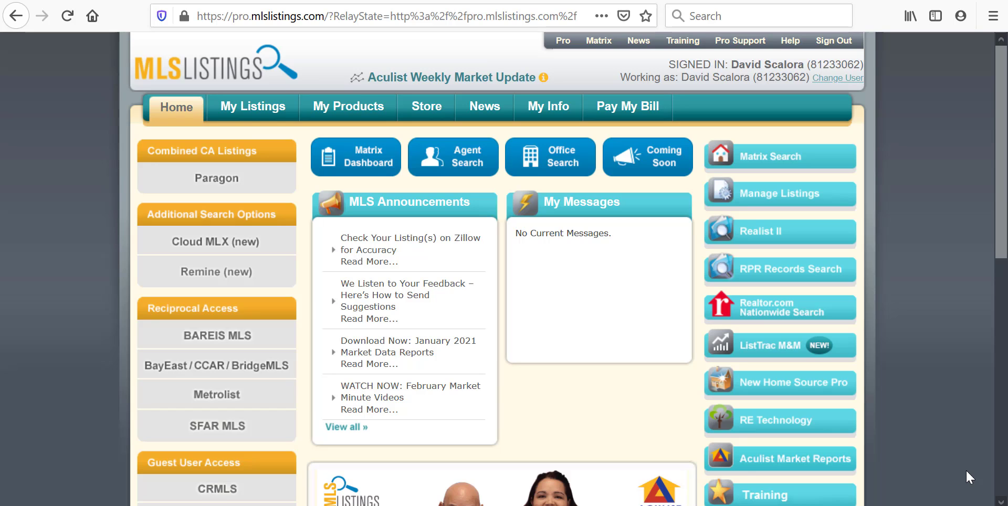
- Return to listing management and create a new regular listing classed as Residential, Single Family Home
{"action": "left_click", "coordinate": [833, 204]}
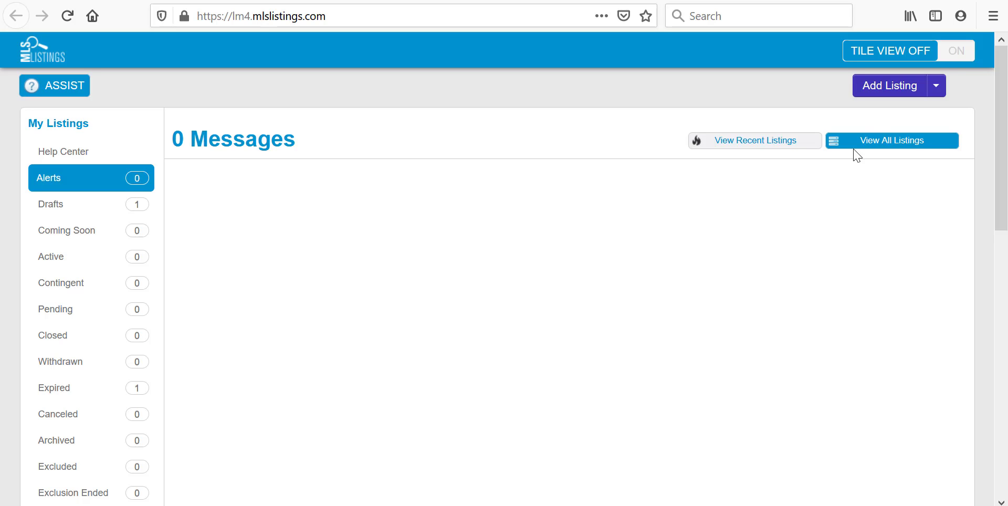
{"action": "left_click", "coordinate": [885, 94]}
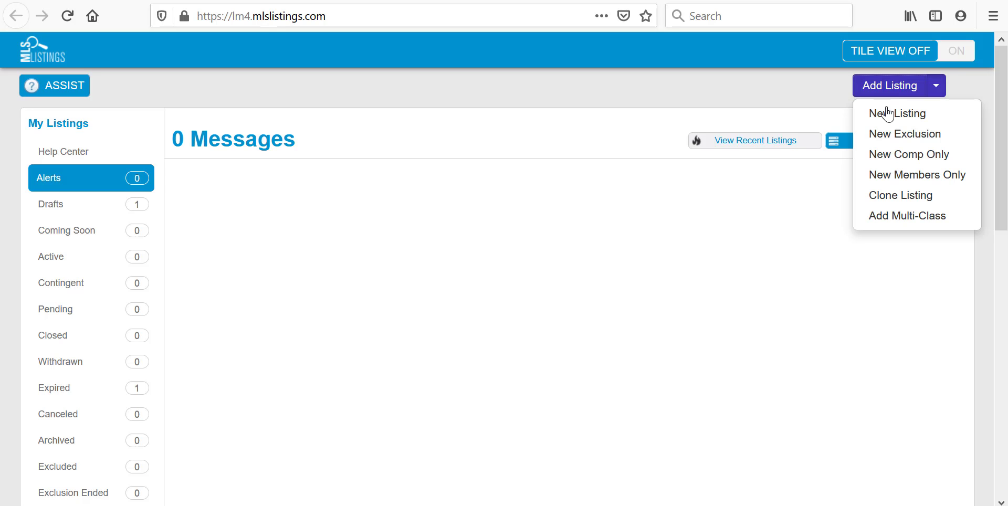
{"action": "left_click", "coordinate": [888, 121]}
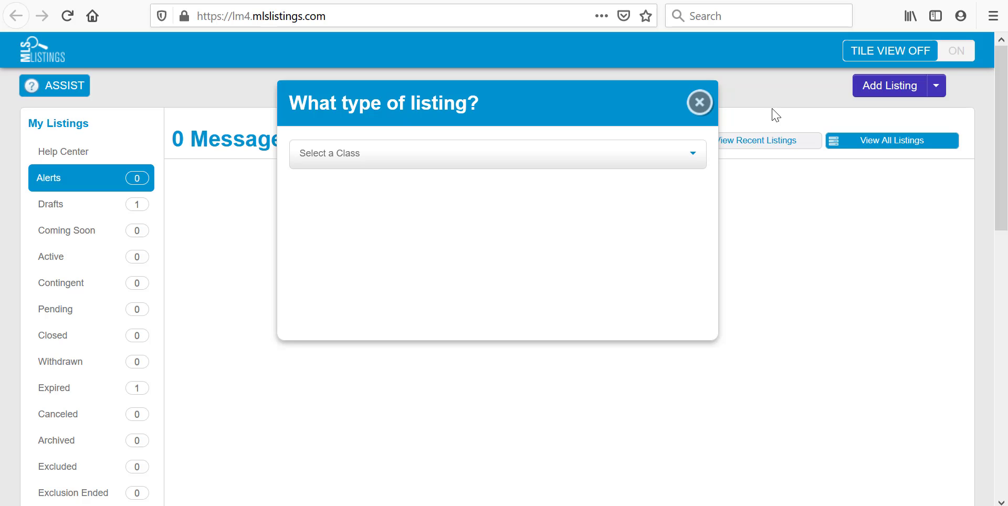
{"action": "left_click", "coordinate": [451, 158]}
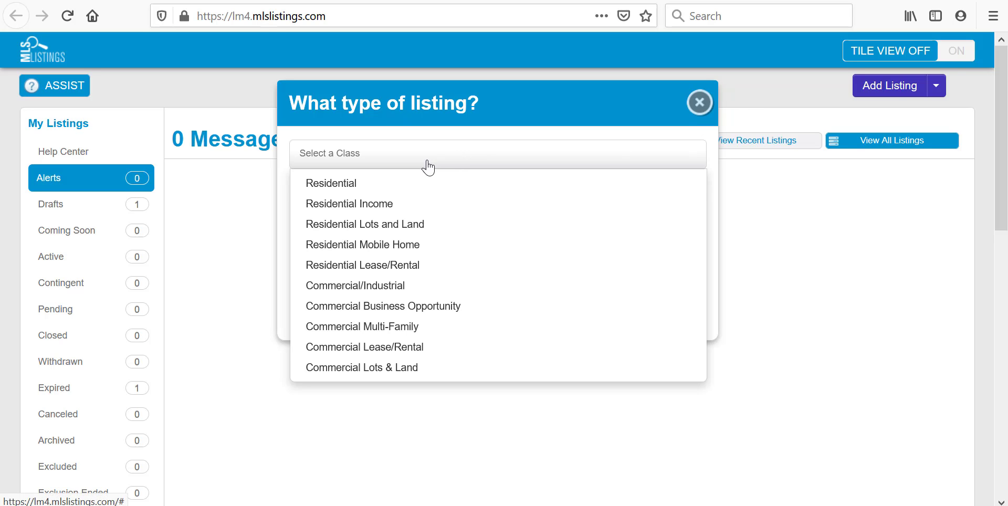
{"action": "left_click", "coordinate": [348, 187]}
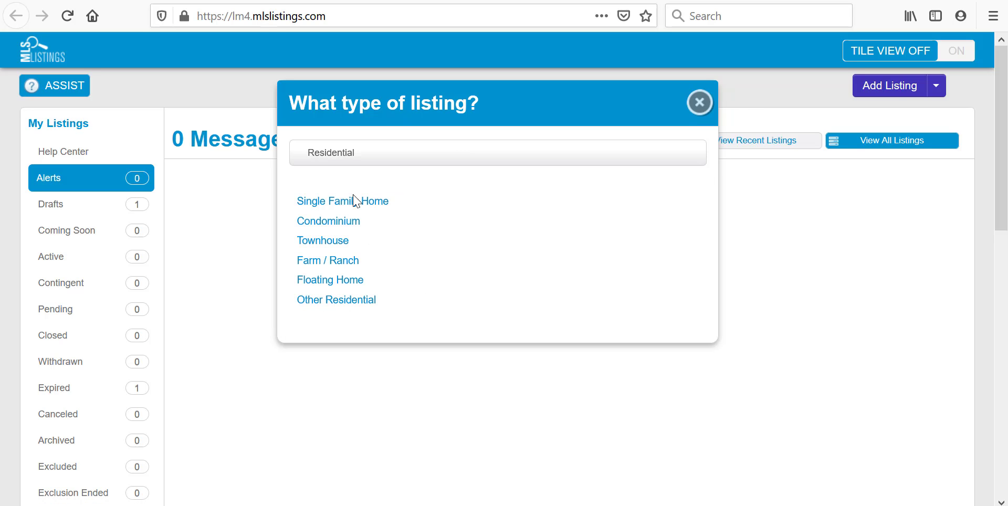
{"action": "left_click", "coordinate": [353, 202]}
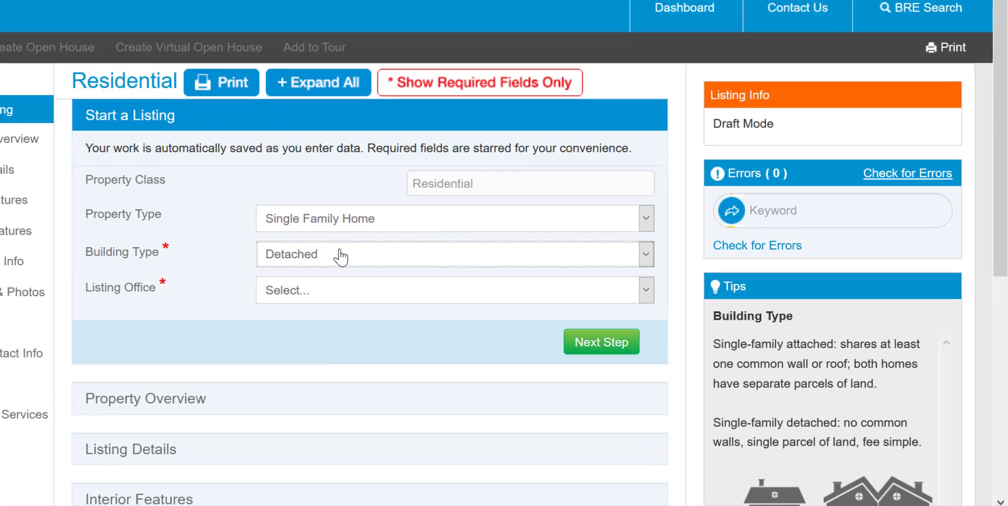
- Set the building type to Detached and select the listing office for the draft
{"action": "left_click", "coordinate": [407, 282]}
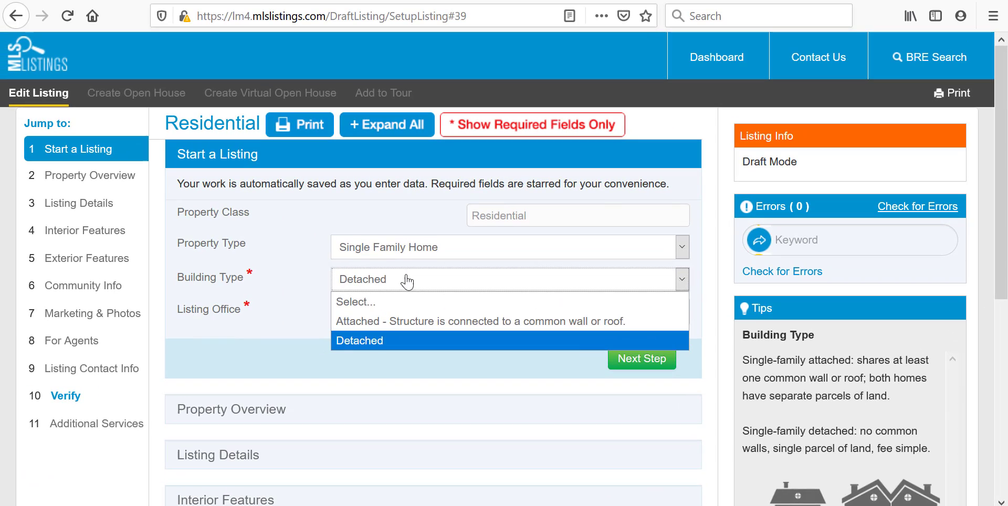
{"action": "left_click", "coordinate": [11, 212]}
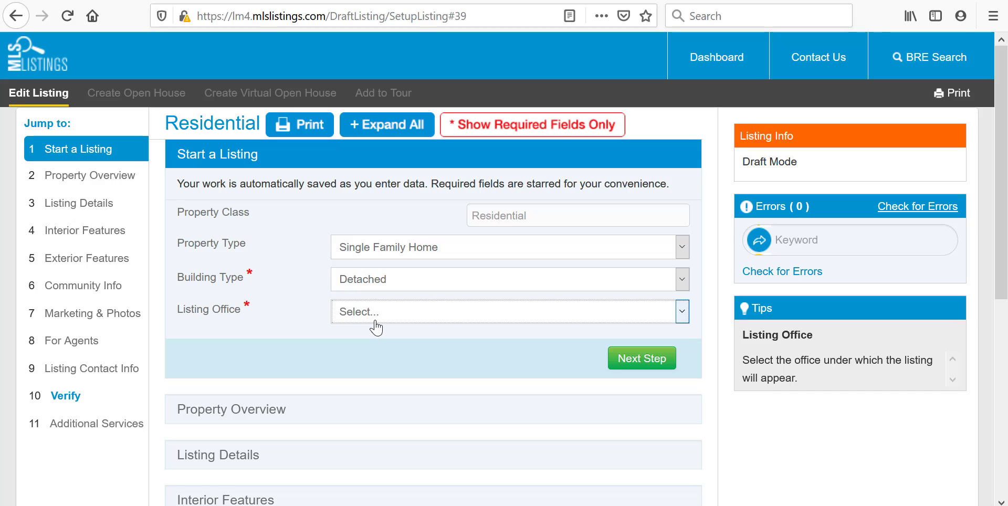
{"action": "left_click", "coordinate": [374, 318]}
{"action": "left_click", "coordinate": [374, 352]}
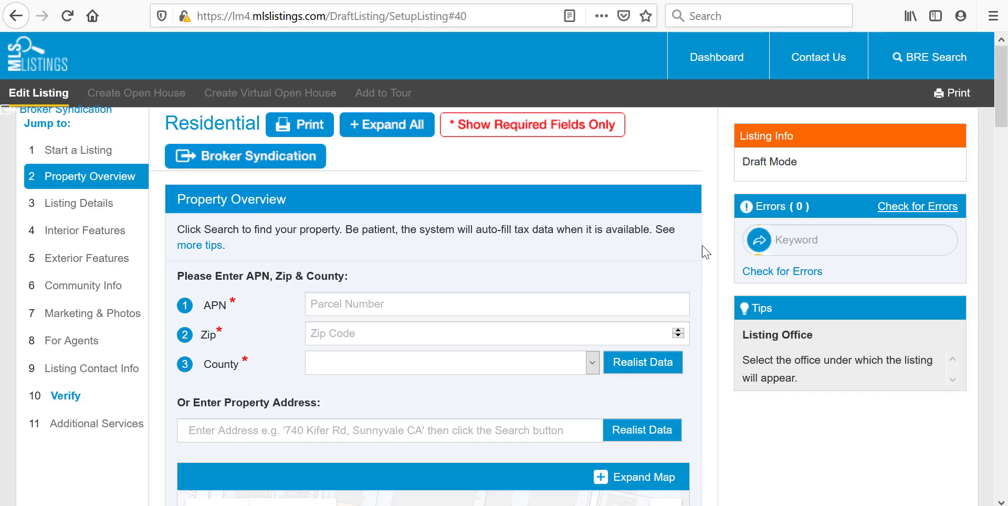
- Retrieve the Realist record by the property's street address and exclude Lot Sqft from the import
{"action": "left_click", "coordinate": [393, 431]}
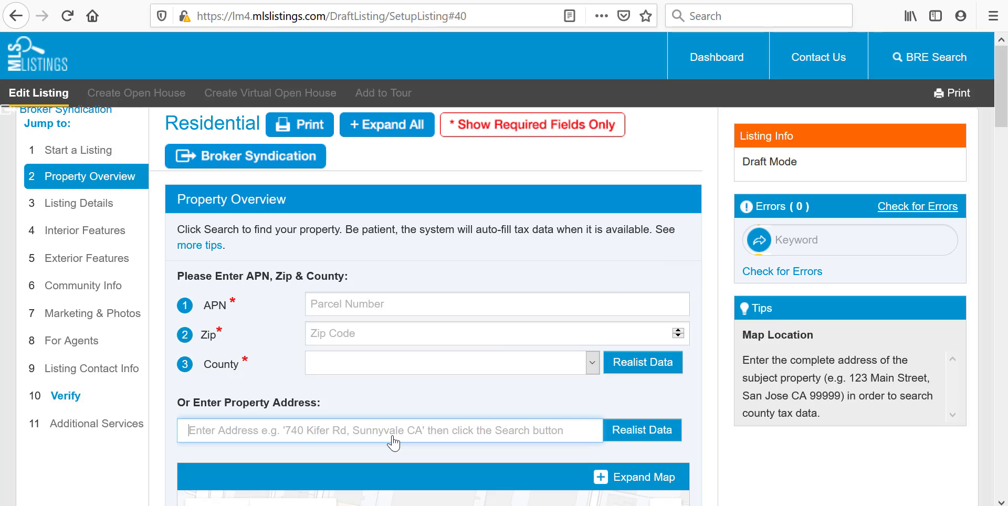
{"action": "type", "text": "18807 all"}
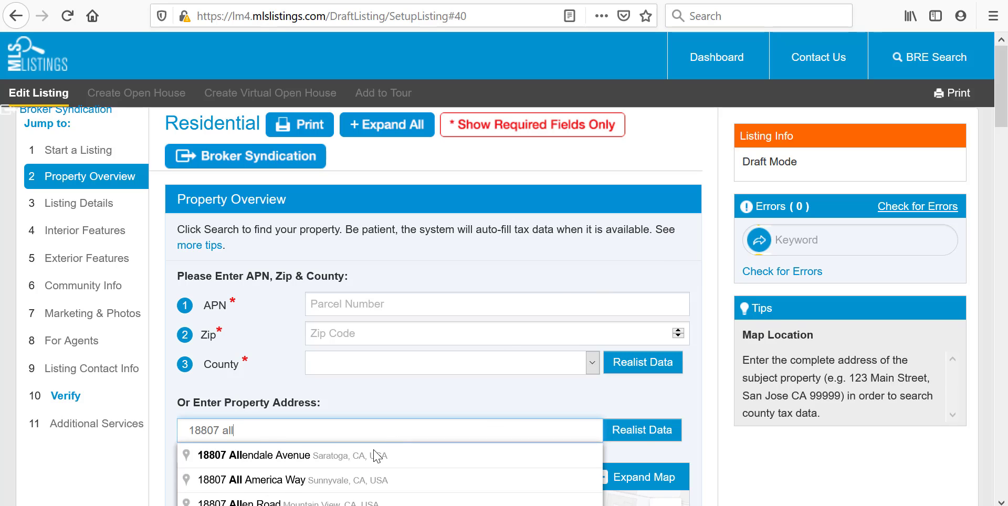
{"action": "left_click", "coordinate": [368, 456]}
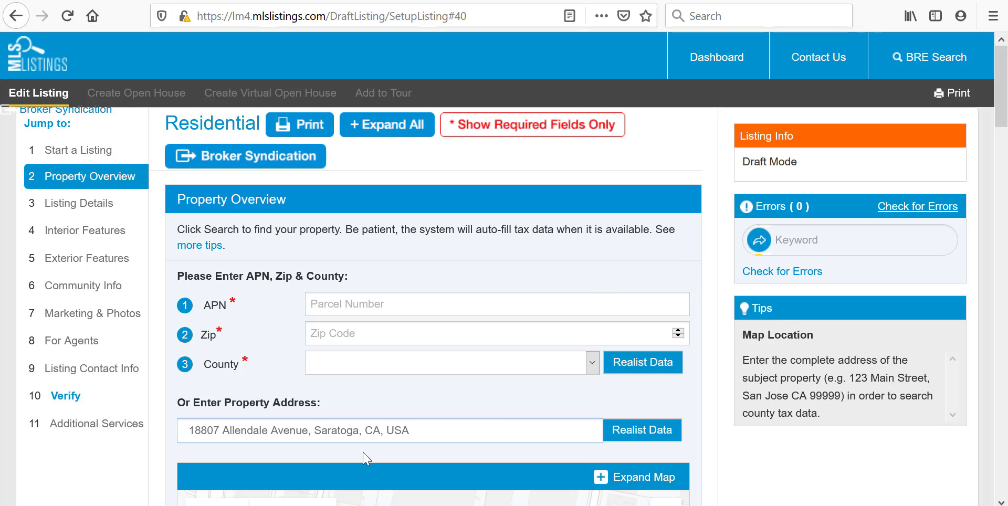
{"action": "left_click", "coordinate": [635, 430]}
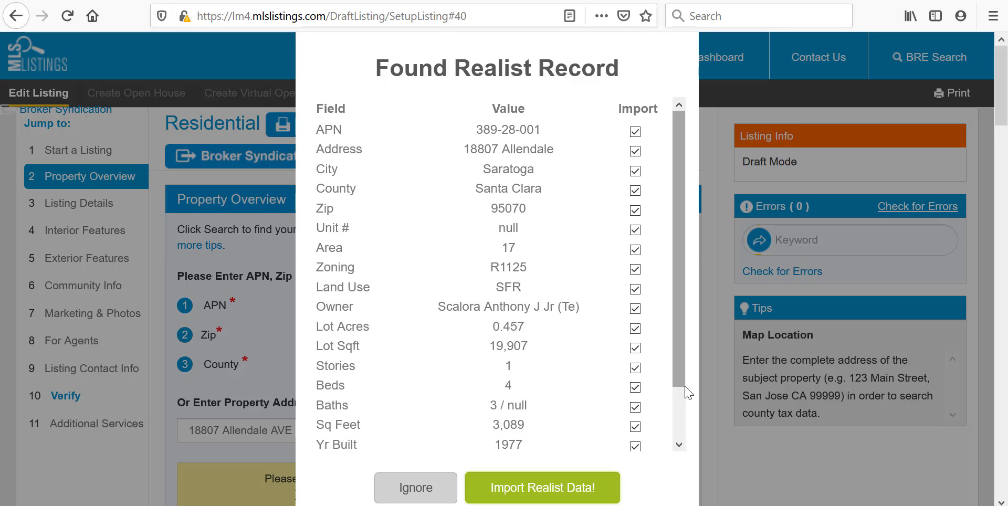
{"action": "left_click", "coordinate": [635, 348]}
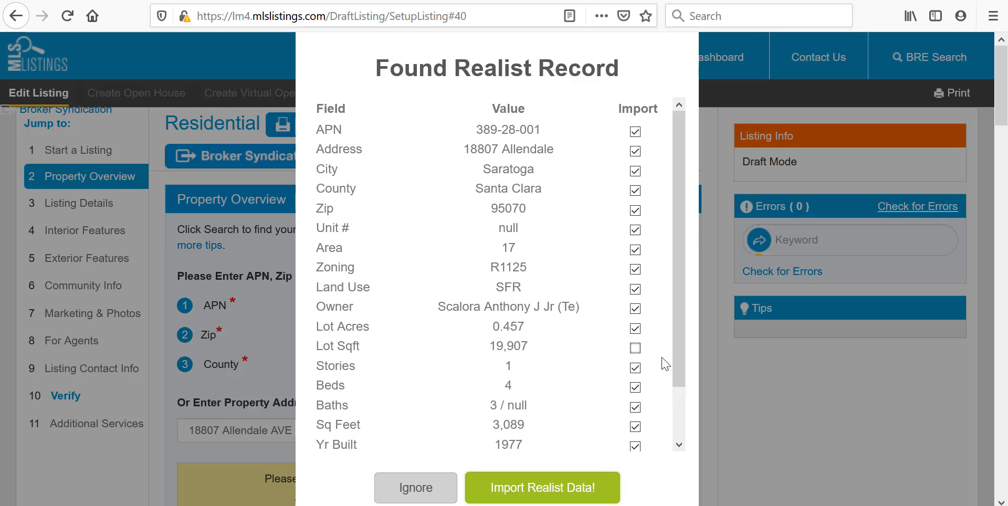
- Set the secondary living space description to Guest House and its area to 1900 sq ft
{"action": "left_click_drag", "start_coordinate": [1000, 84], "coordinate": [980, 193]}
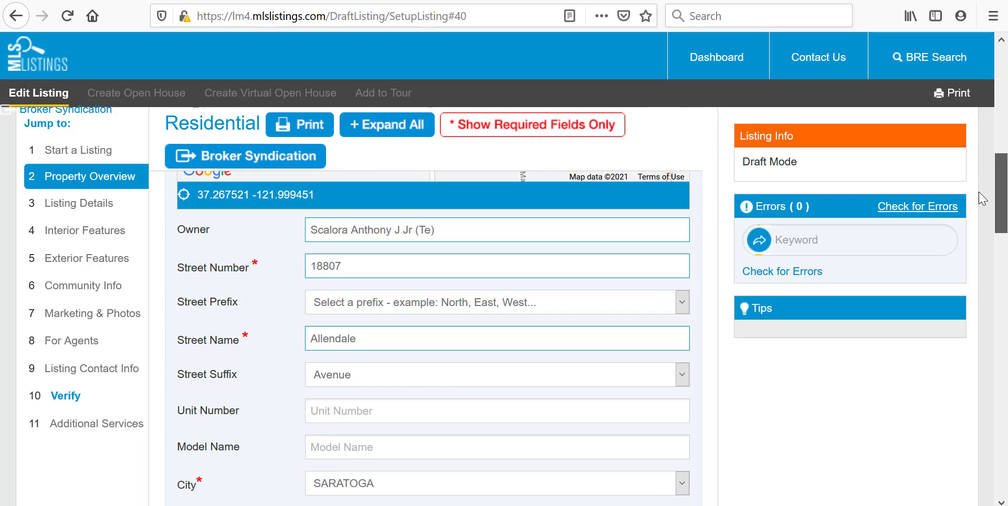
{"action": "left_click_drag", "start_coordinate": [980, 199], "coordinate": [996, 288]}
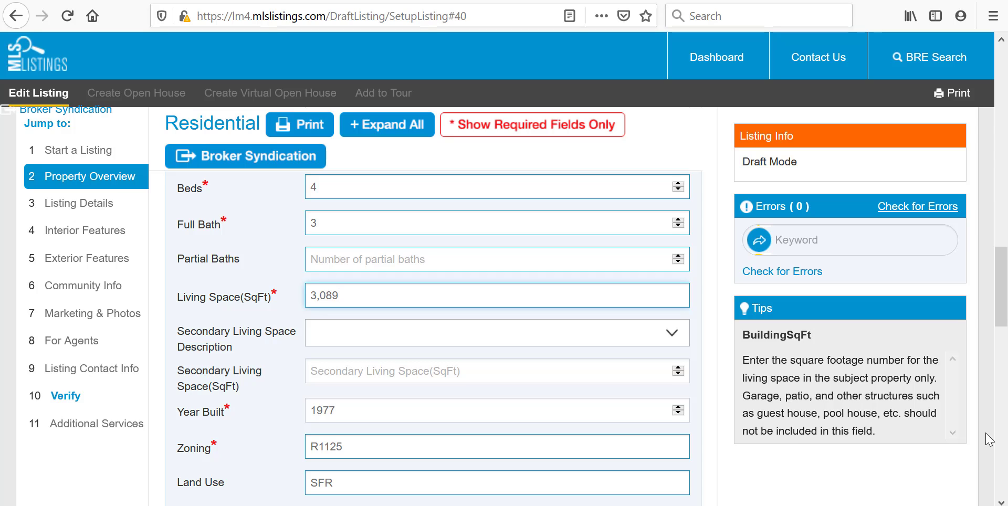
{"action": "left_click", "coordinate": [395, 331]}
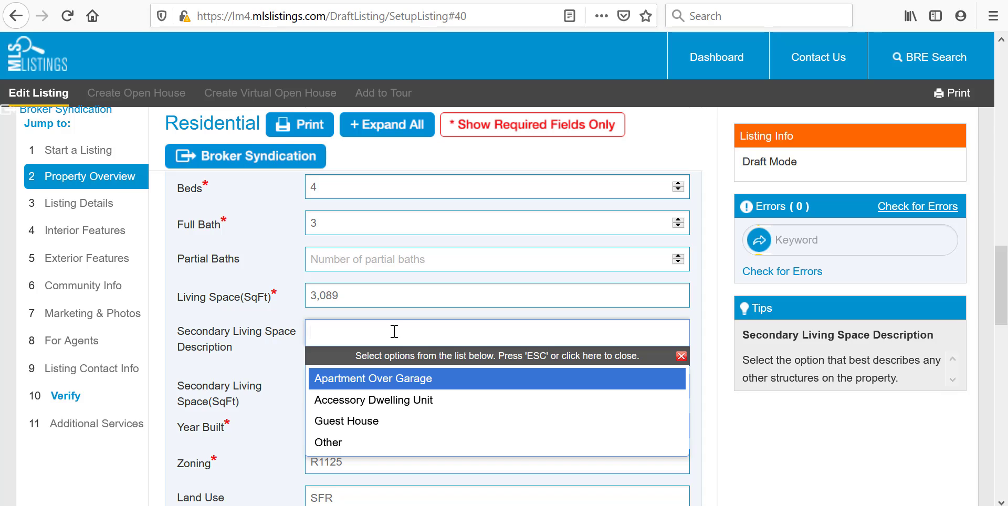
{"action": "left_click", "coordinate": [347, 421]}
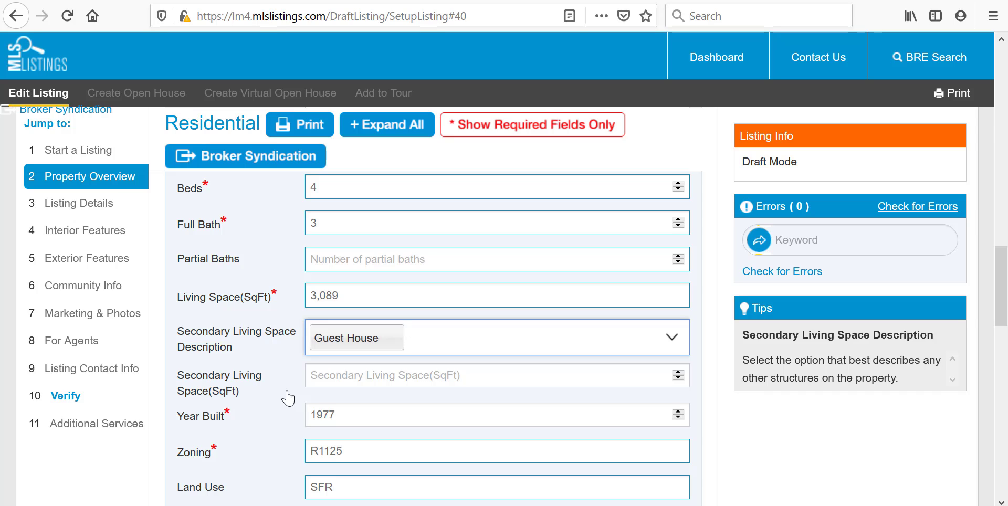
{"action": "left_click", "coordinate": [318, 383]}
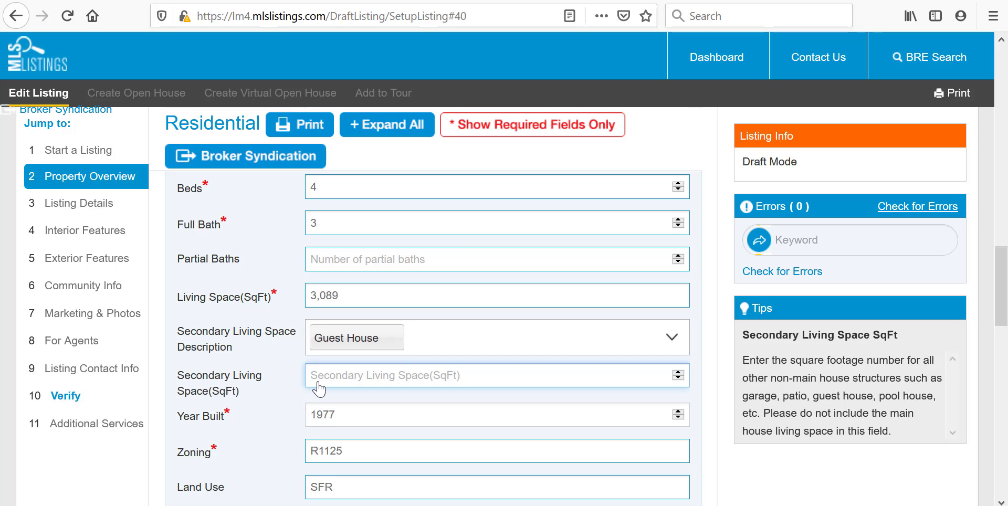
{"action": "type", "text": "1900"}
- Proceed from Property Overview to Listing Details and open the Special Listing Conditions options
{"action": "scroll", "coordinate": [761, 473], "scroll_direction": "down", "scroll_amount": 5}
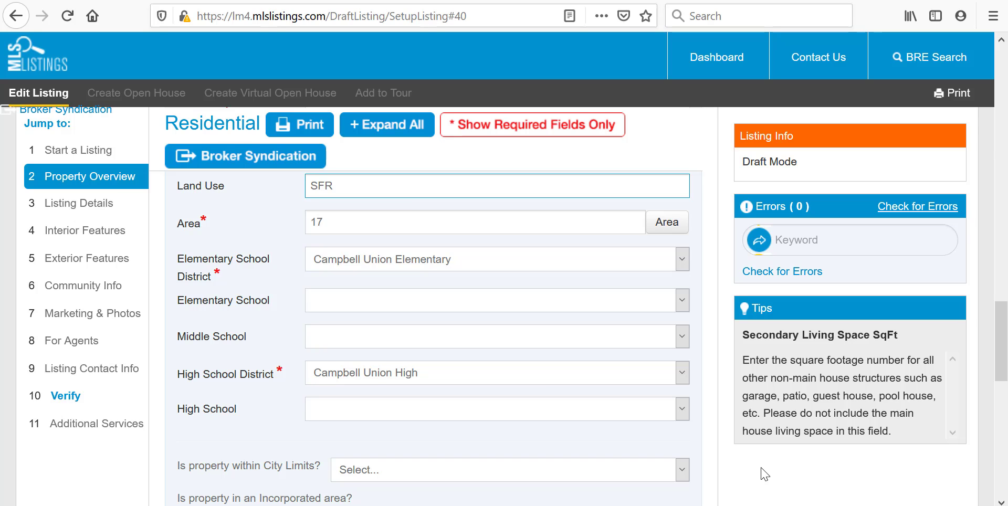
{"action": "scroll", "coordinate": [765, 474], "scroll_direction": "down", "scroll_amount": 4}
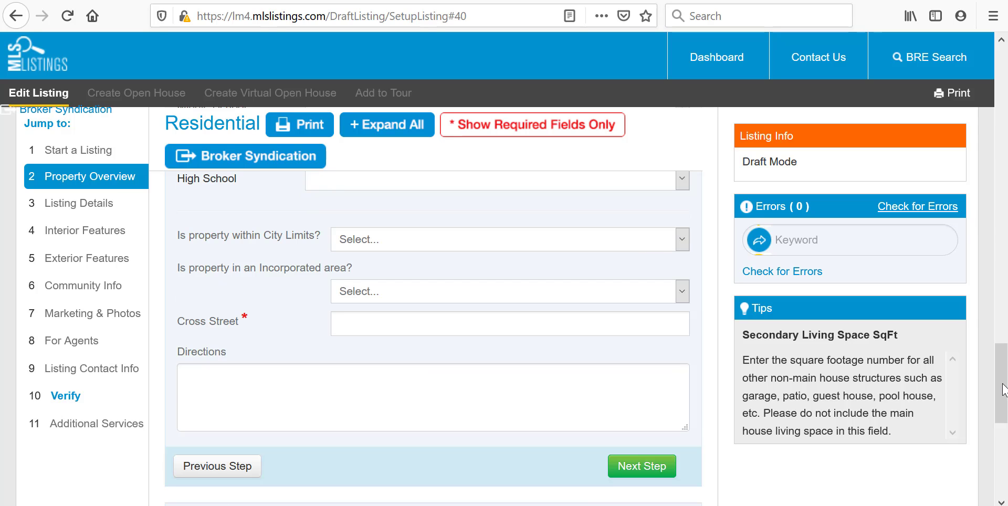
{"action": "left_click", "coordinate": [642, 466]}
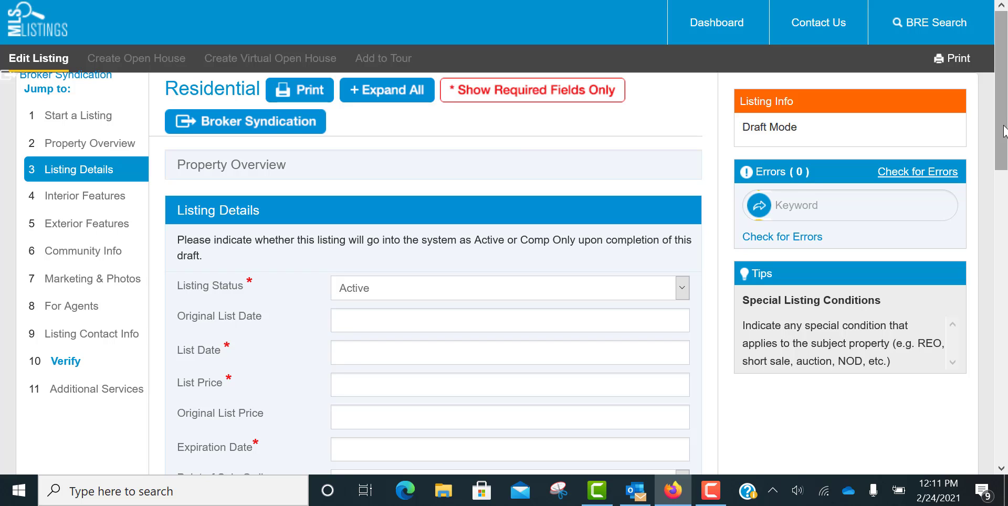
{"action": "left_click_drag", "start_coordinate": [1004, 132], "coordinate": [1004, 273]}
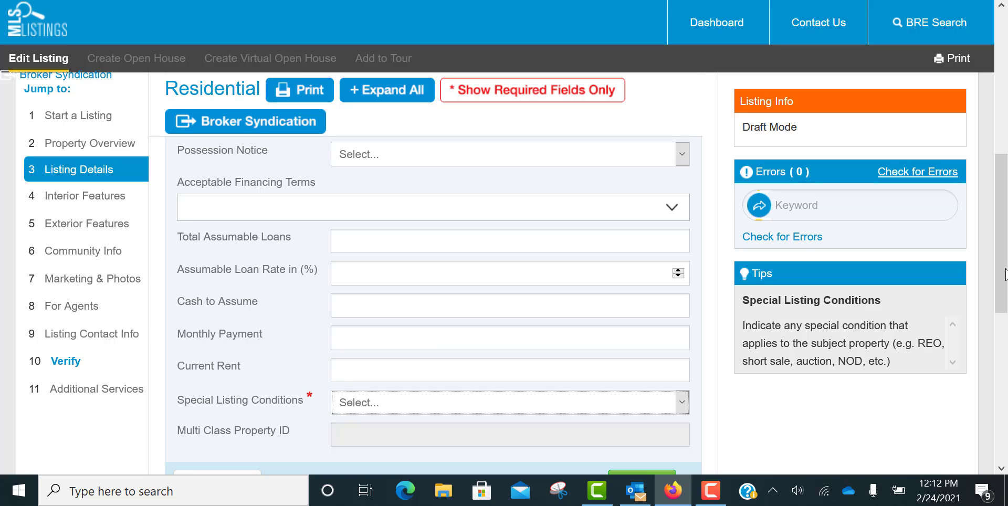
{"action": "left_click", "coordinate": [634, 403]}
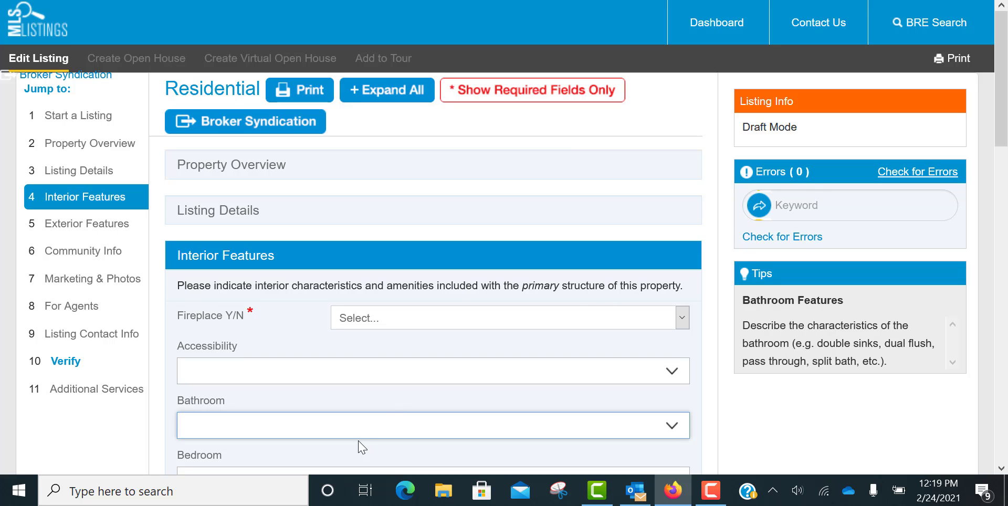
- Add Stone and Solid Surface to the bathroom features in Interior Features
{"action": "left_click", "coordinate": [347, 428]}
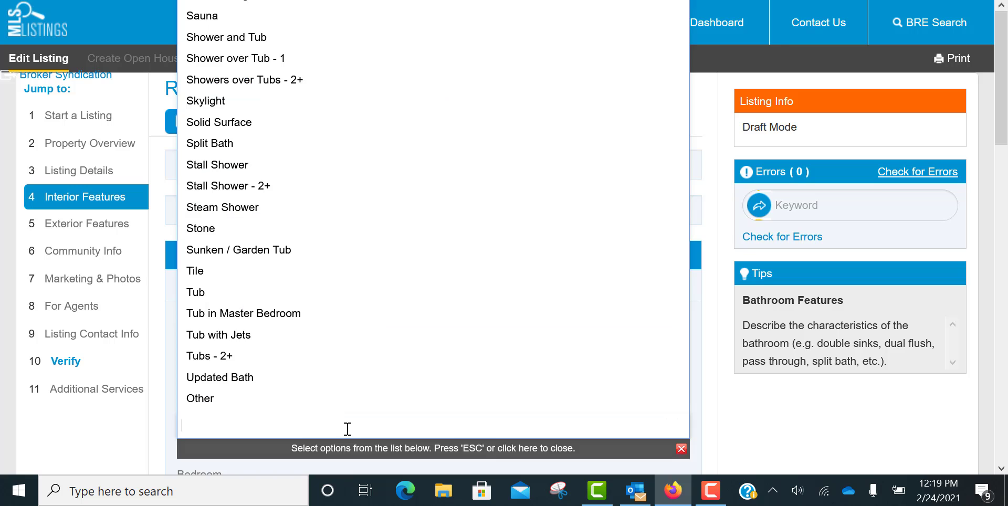
{"action": "left_click", "coordinate": [258, 229]}
{"action": "left_click", "coordinate": [252, 152]}
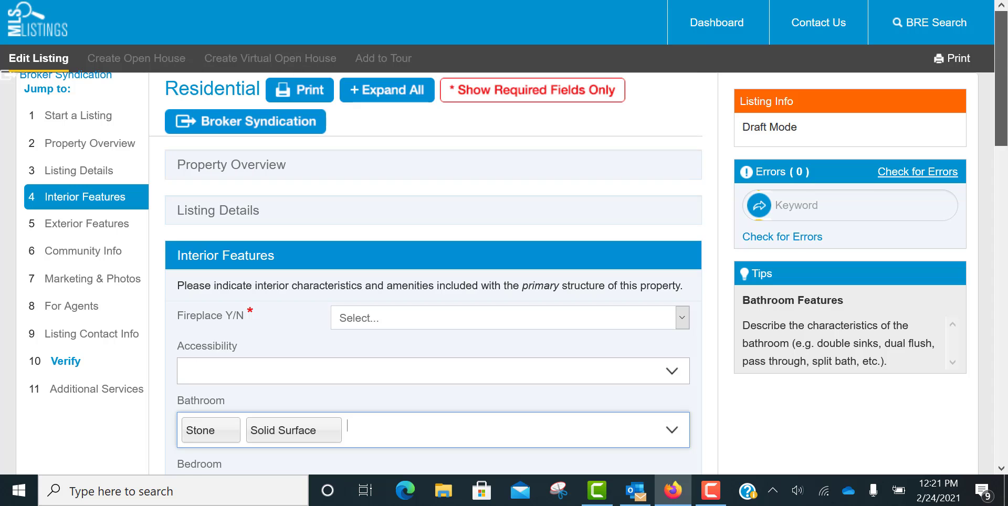
{"action": "scroll", "coordinate": [998, 191], "scroll_direction": "down", "scroll_amount": 4}
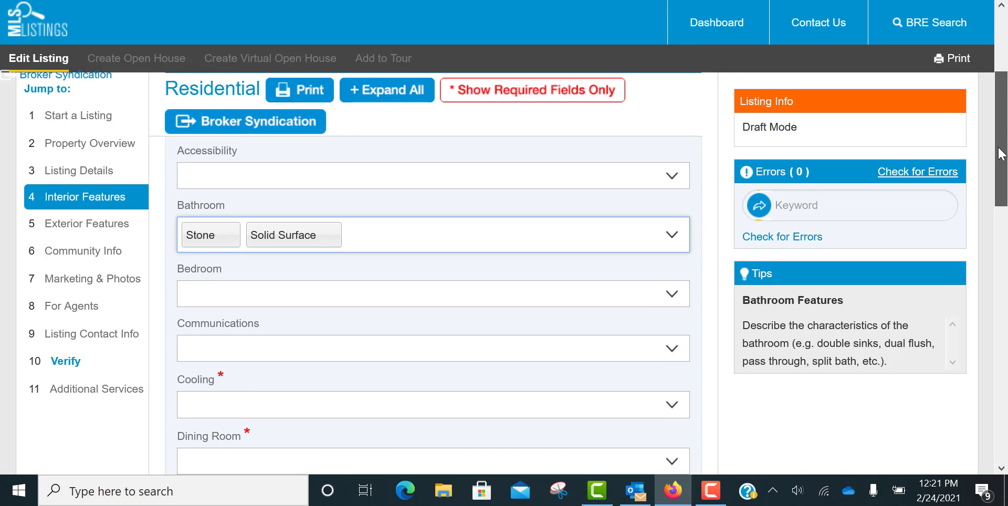
- Set the answer to whether there is an HOA to Yes in the Community Info section
{"action": "left_click_drag", "start_coordinate": [998, 191], "coordinate": [978, 319]}
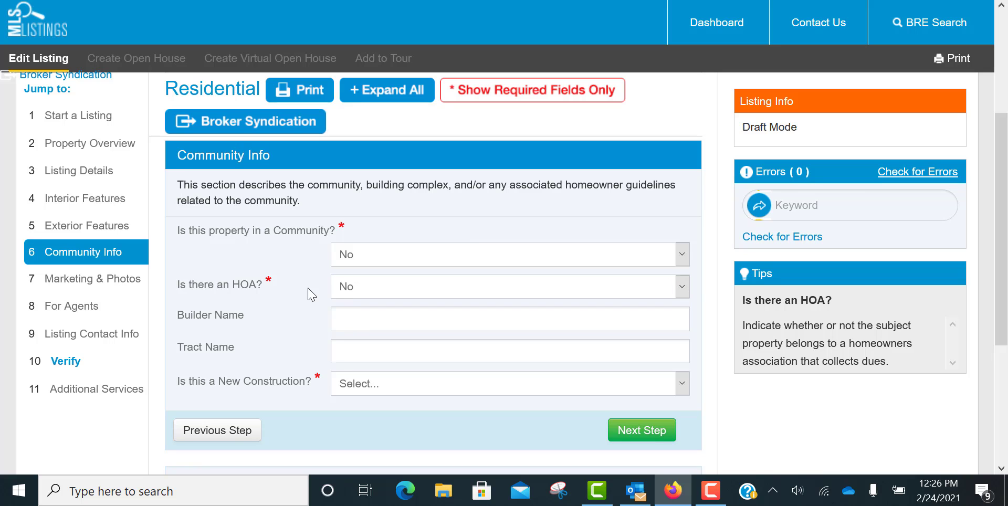
{"action": "left_click", "coordinate": [344, 288]}
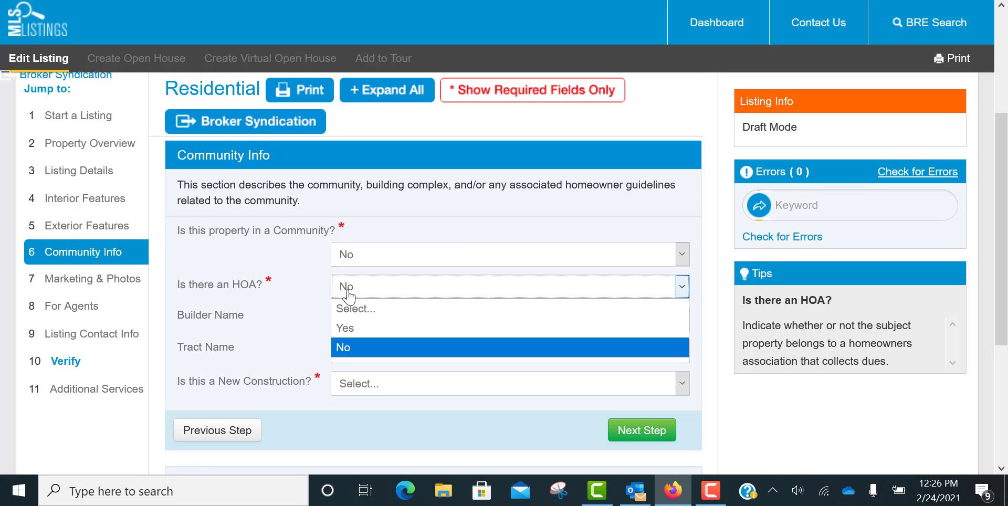
{"action": "left_click", "coordinate": [353, 331]}
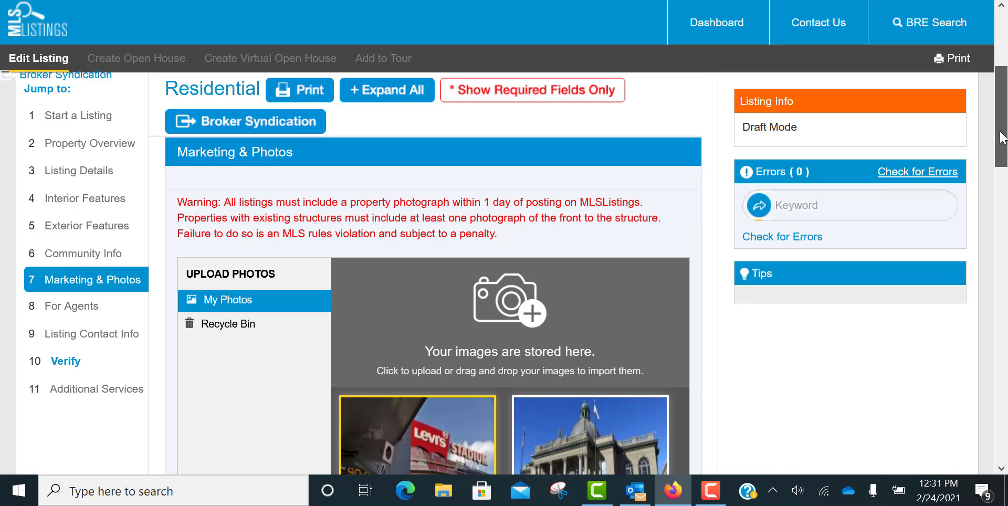
- Reorder the listing photos so the domed courthouse picture becomes the cover photo, and delete that picture
{"action": "left_click_drag", "start_coordinate": [1003, 138], "coordinate": [1003, 185]}
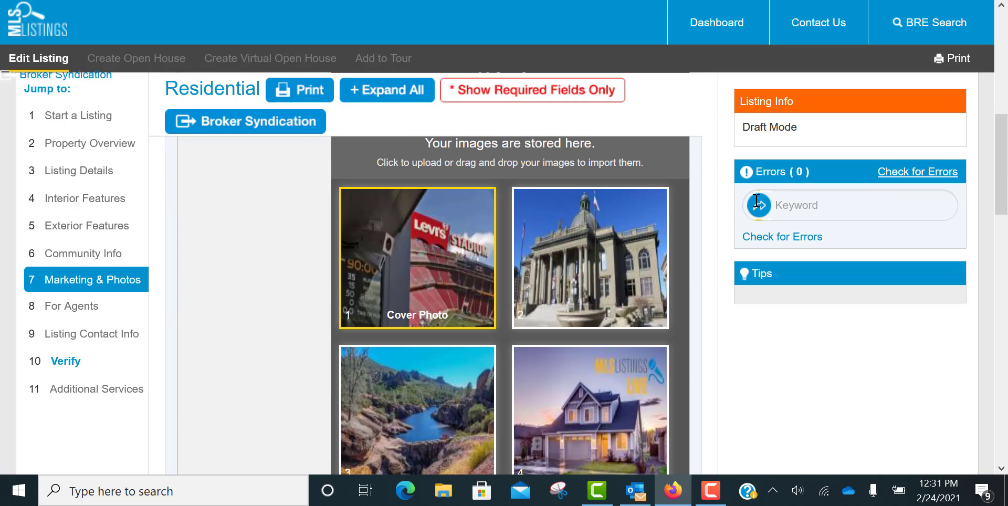
{"action": "left_click_drag", "start_coordinate": [572, 268], "coordinate": [402, 270]}
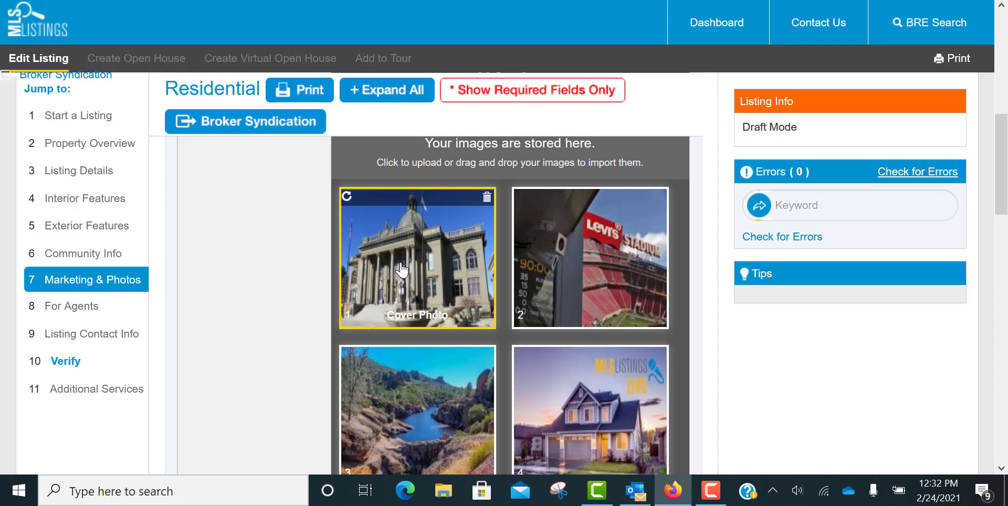
{"action": "left_click", "coordinate": [488, 198]}
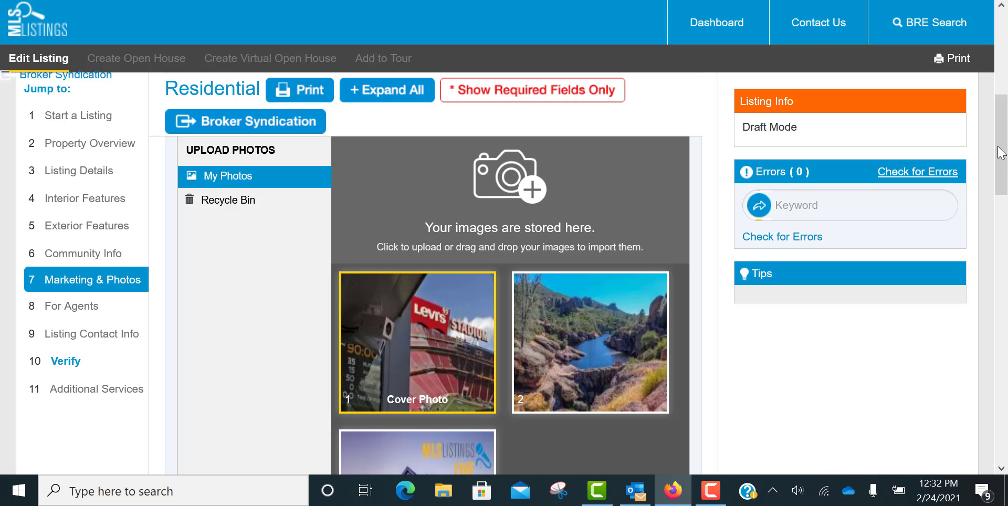
- Restore the deleted courthouse photo from the Recycle Bin to the listing's photos
{"action": "left_click", "coordinate": [243, 205]}
{"action": "left_click", "coordinate": [237, 168]}
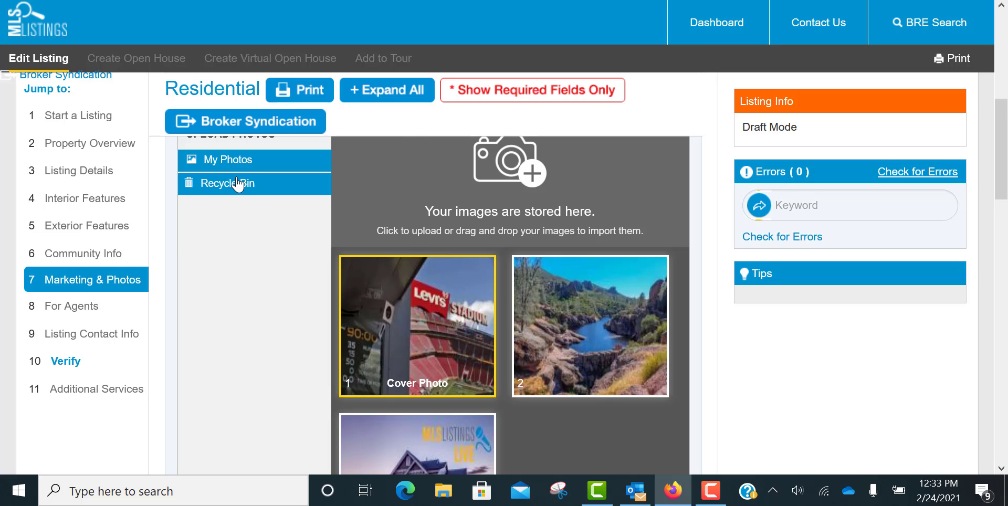
{"action": "left_click", "coordinate": [237, 184]}
{"action": "scroll", "coordinate": [238, 183], "scroll_direction": "up", "scroll_amount": 1}
{"action": "mouse_move", "coordinate": [345, 182]}
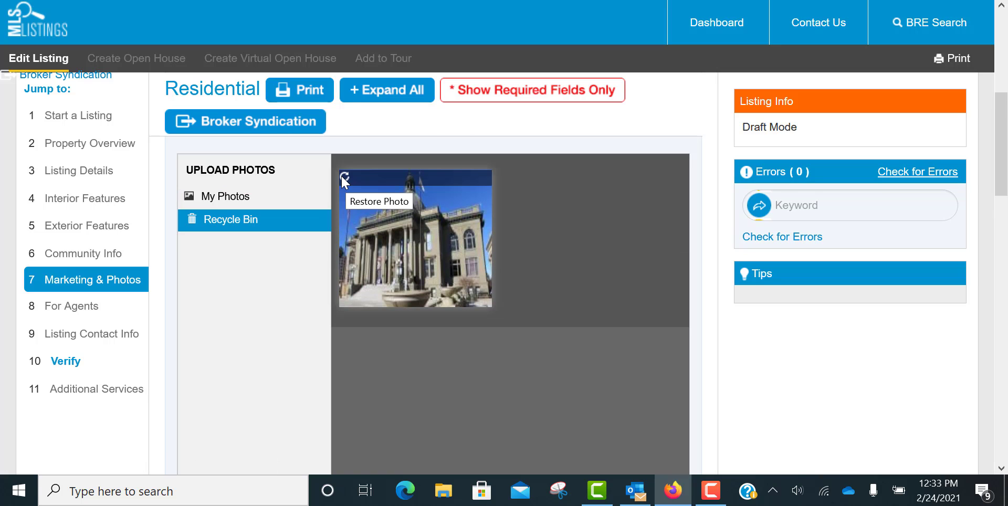
{"action": "left_click", "coordinate": [344, 181]}
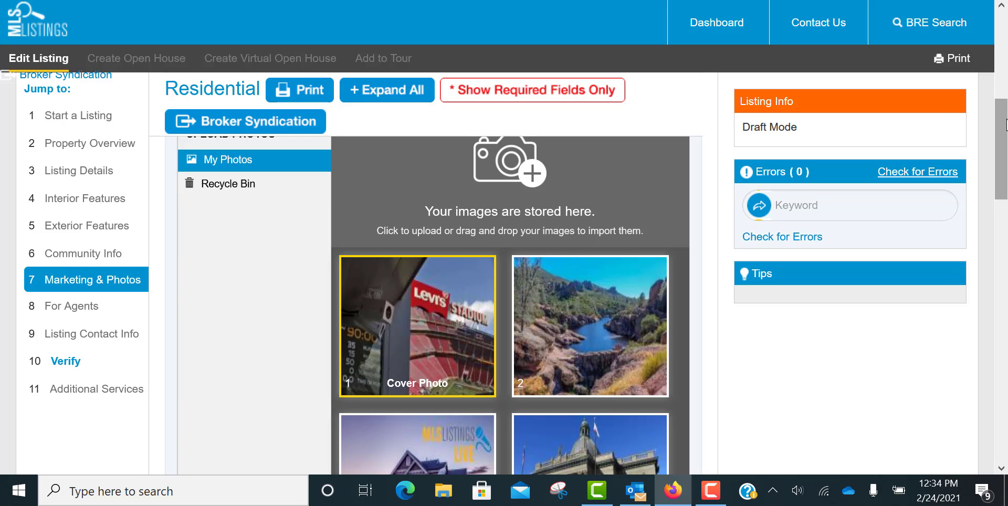
- Review the open house, virtual tour URL, Public Remarks and Distribution Preferences fields in Marketing & Photos
{"action": "left_click_drag", "start_coordinate": [1007, 125], "coordinate": [1003, 253]}
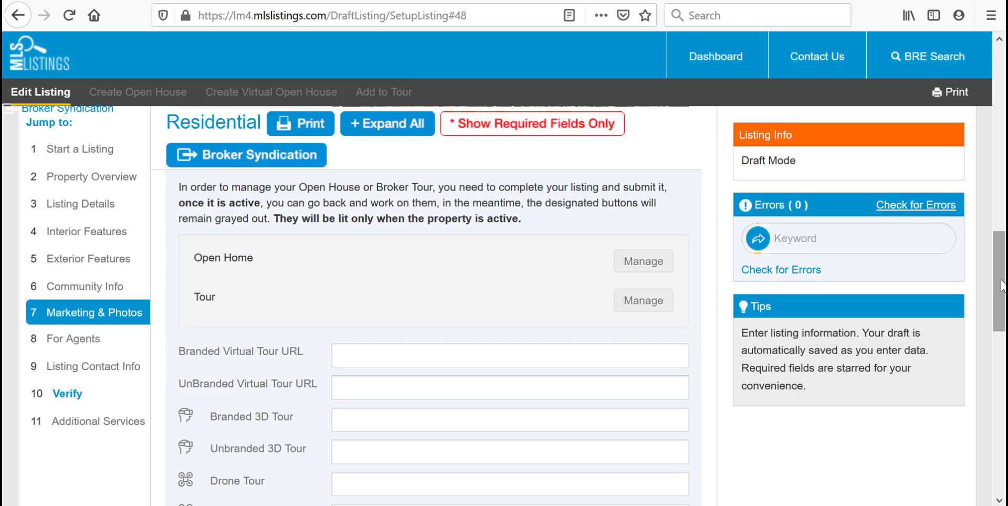
{"action": "left_click_drag", "start_coordinate": [1001, 286], "coordinate": [998, 325]}
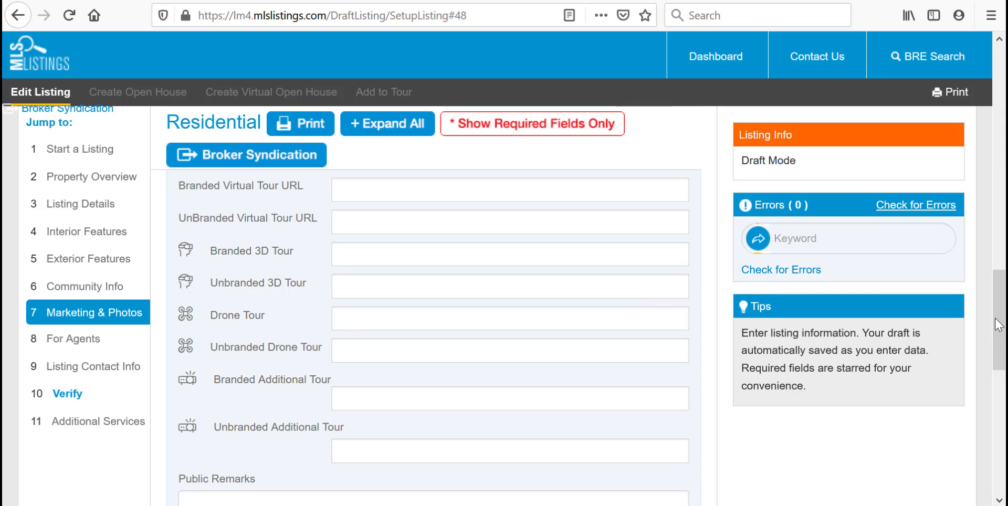
{"action": "left_click_drag", "start_coordinate": [999, 325], "coordinate": [1001, 394]}
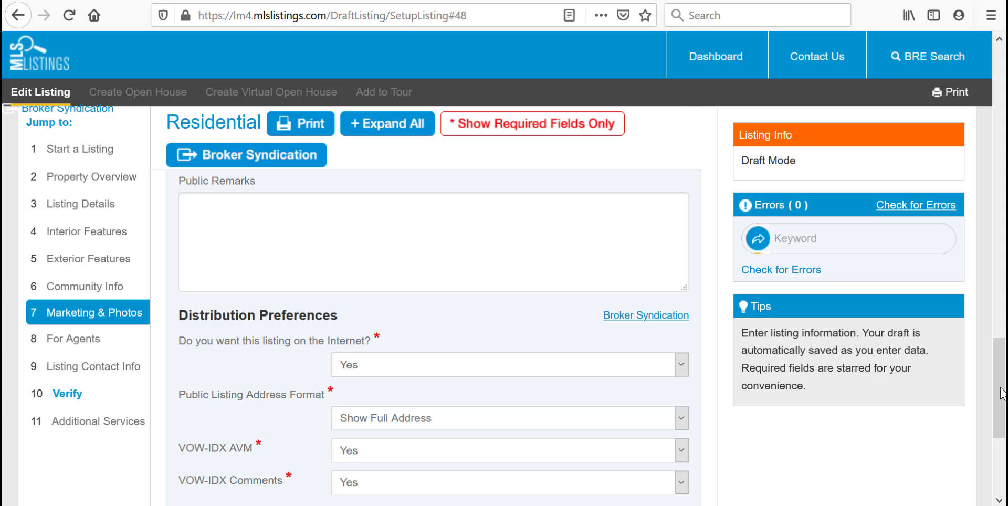
{"action": "left_click_drag", "start_coordinate": [1002, 394], "coordinate": [1002, 423]}
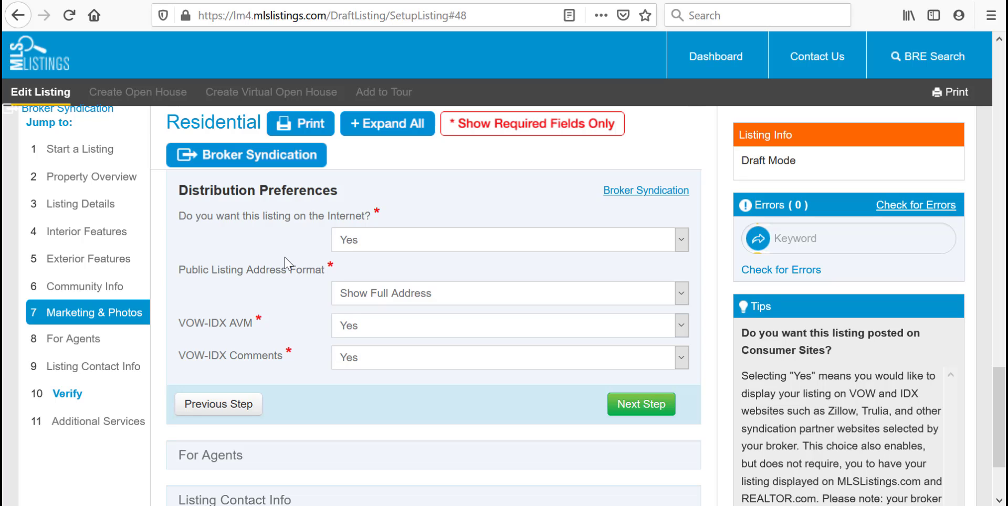
{"action": "key", "text": "Tab"}
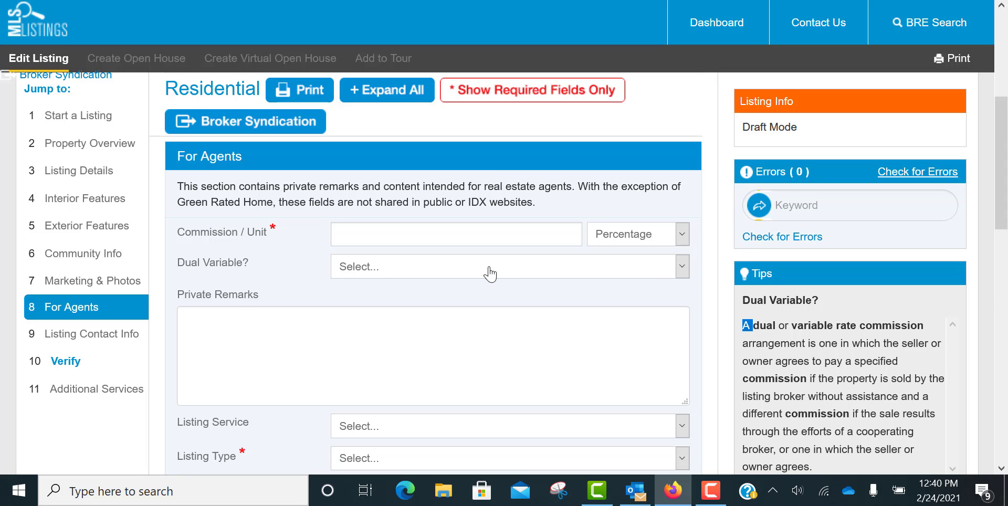
- Enter a commission of 6 in the For Agents section and open the commission unit choices
{"action": "left_click", "coordinate": [450, 236]}
{"action": "type", "text": "6"}
{"action": "key", "text": "Tab"}
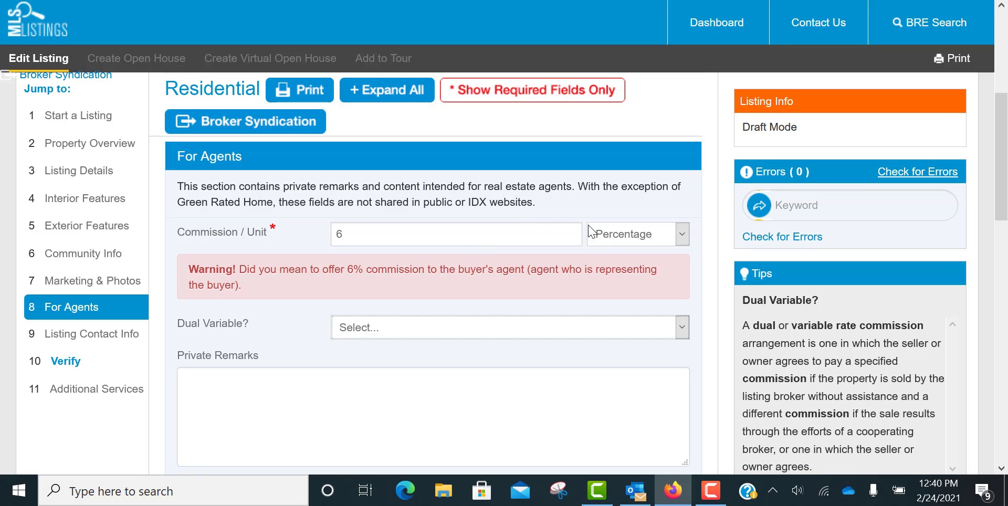
{"action": "left_click", "coordinate": [625, 237]}
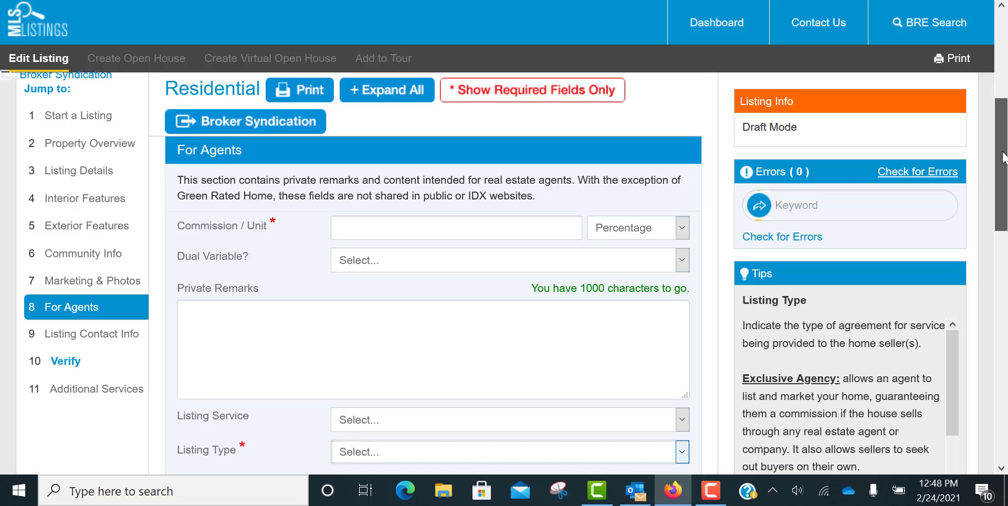
- Examine the hazard disclosure, document and showing information fields in the For Agents section
{"action": "left_click_drag", "start_coordinate": [1004, 158], "coordinate": [1004, 261]}
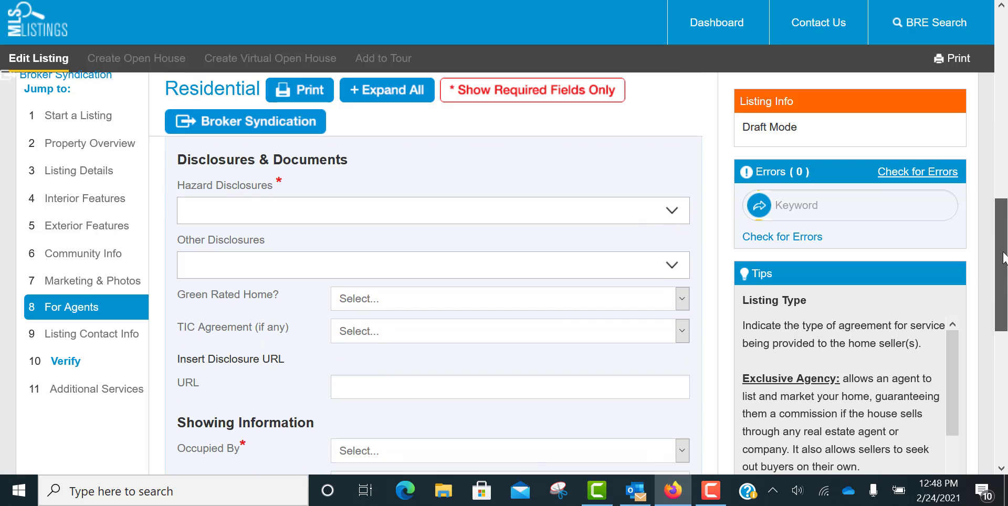
{"action": "left_click", "coordinate": [649, 185]}
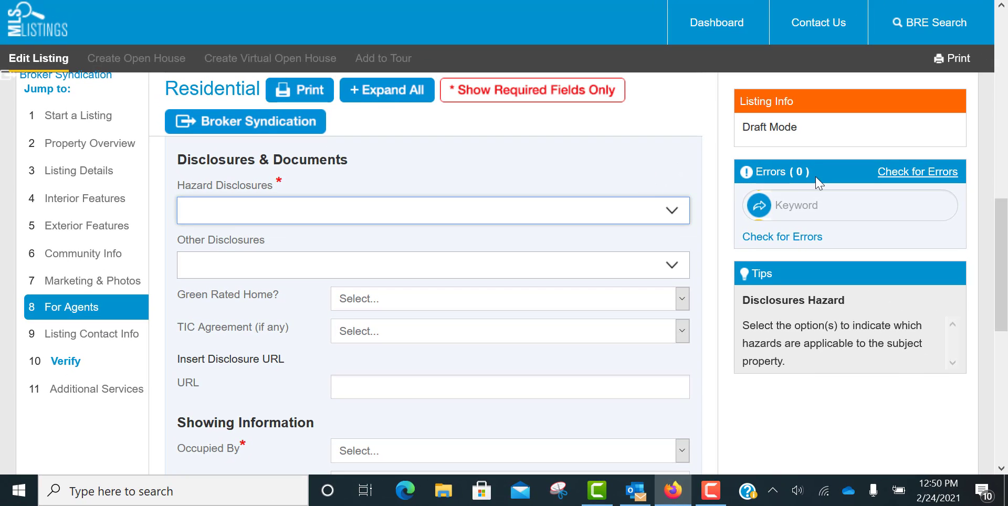
{"action": "left_click_drag", "start_coordinate": [1004, 222], "coordinate": [1003, 305]}
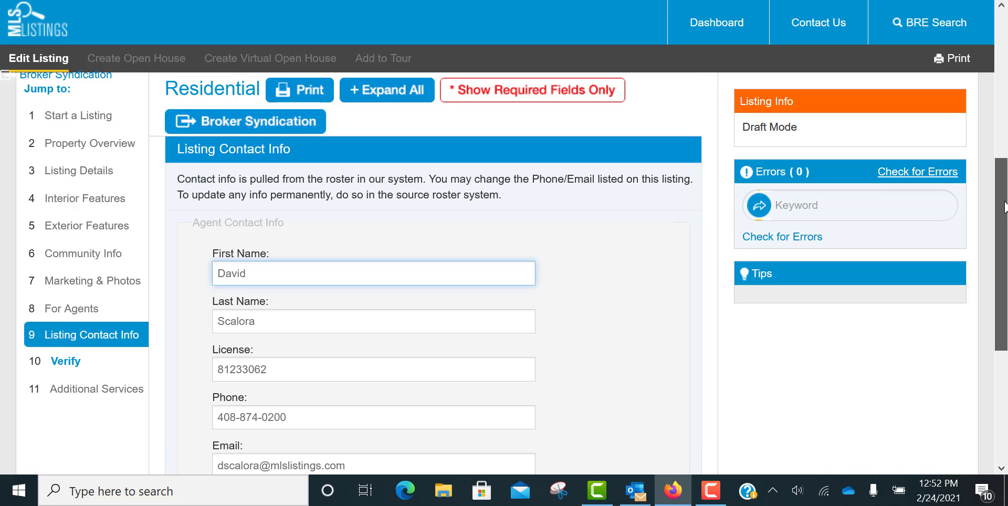
- Look past Listing Contact Info to the error check and open the missing Heating field from its list
{"action": "scroll", "coordinate": [960, 330], "scroll_direction": "down", "scroll_amount": 3}
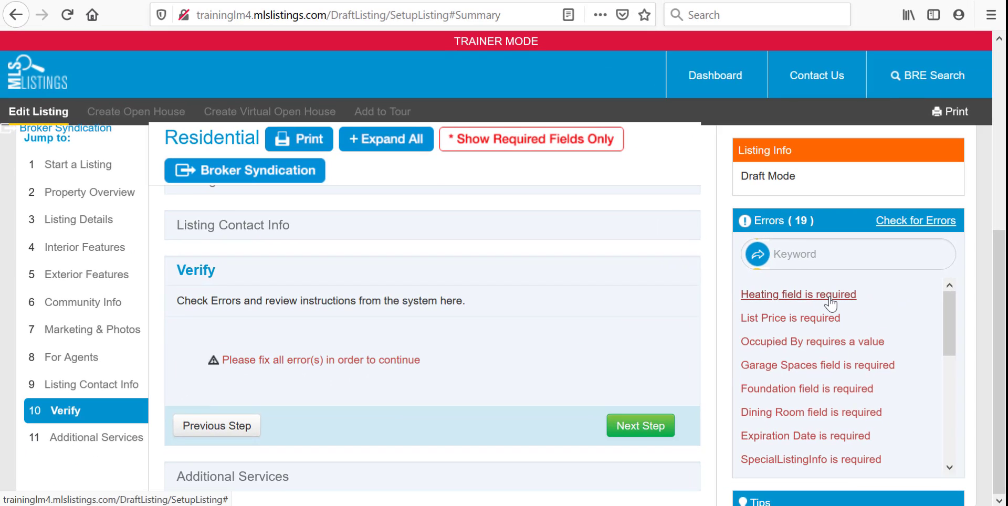
{"action": "left_click", "coordinate": [715, 323]}
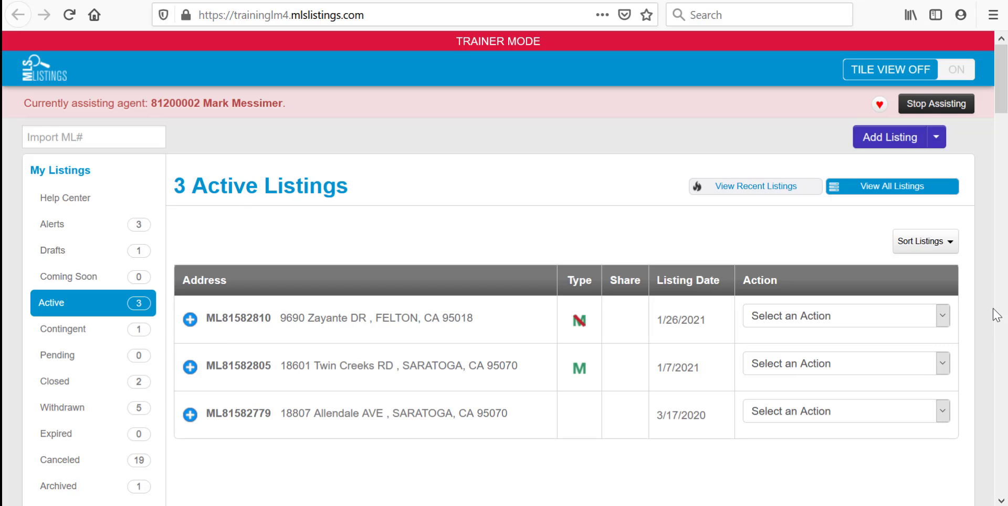
- Open the available actions for the active listing dated 3/17/2020
{"action": "left_click", "coordinate": [847, 410]}
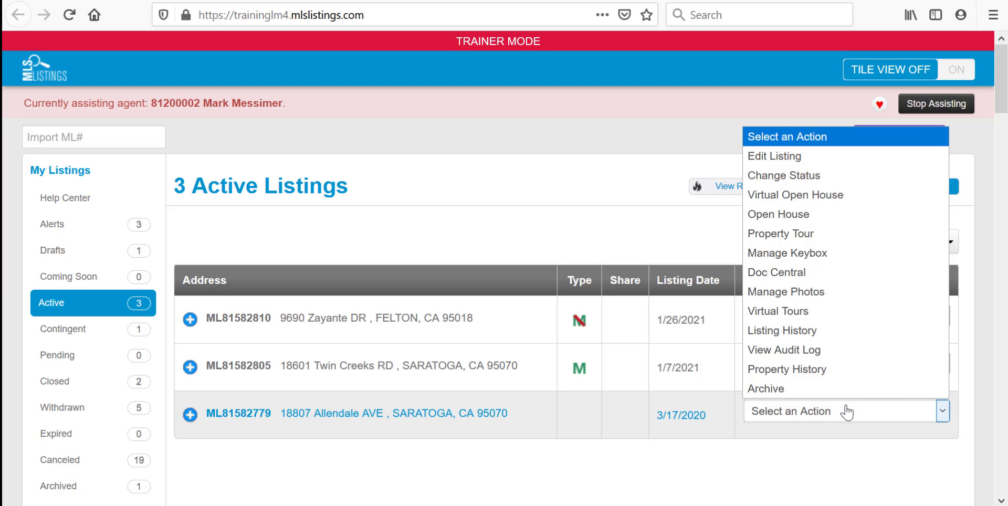